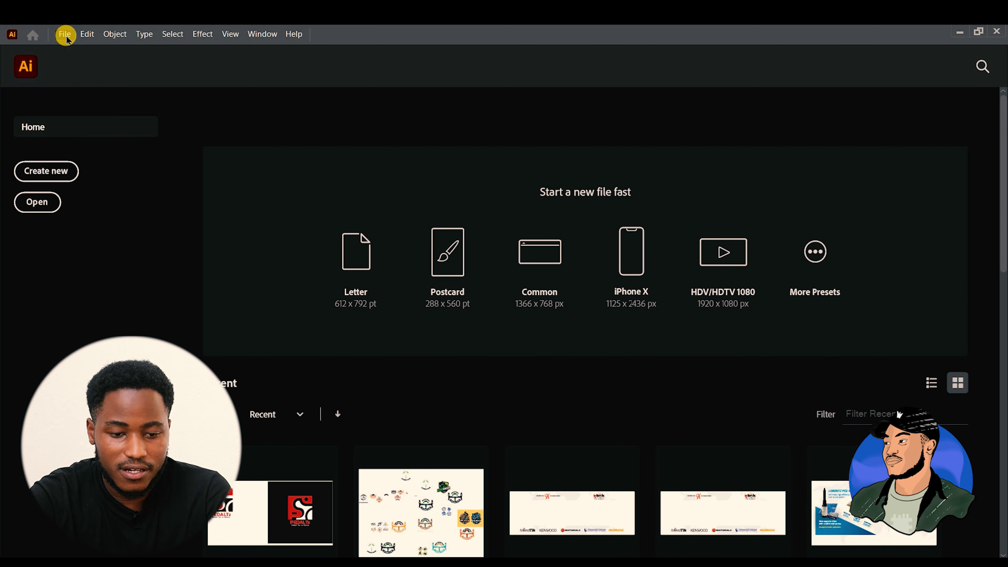
Open the New Document dialog from the File menu.
{"action": "left_click", "coordinate": [12, 35]}
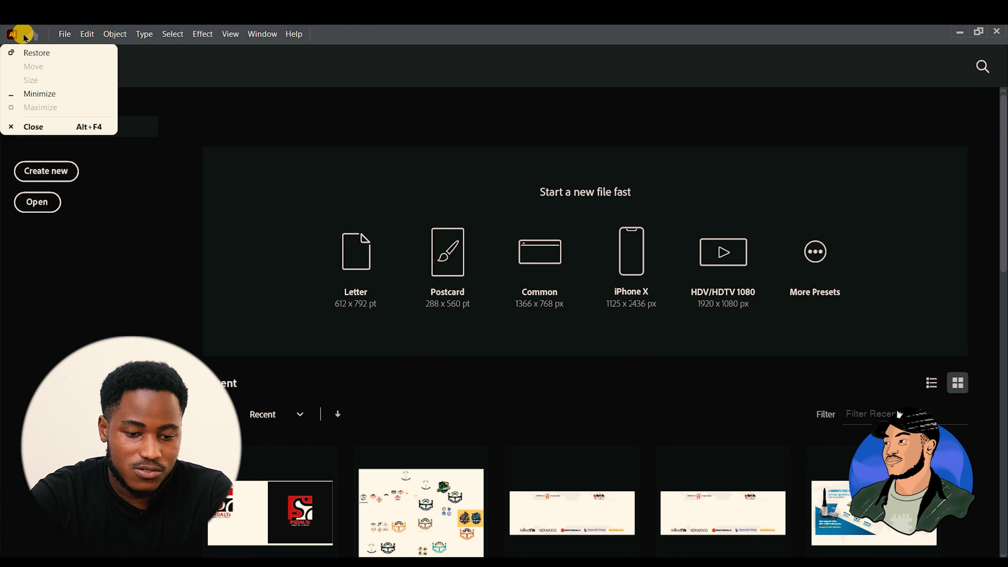
{"action": "left_click", "coordinate": [64, 34]}
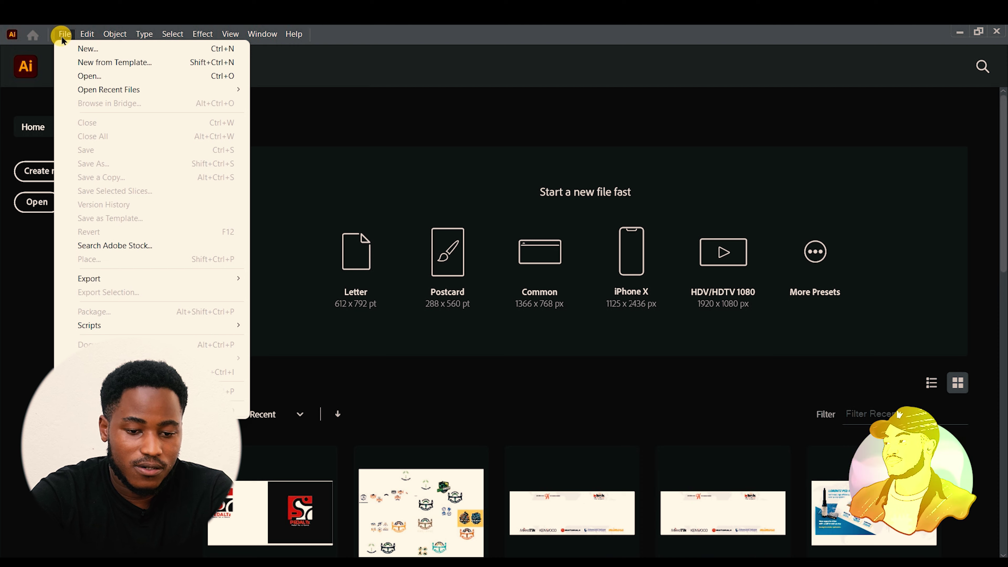
{"action": "left_click", "coordinate": [84, 49]}
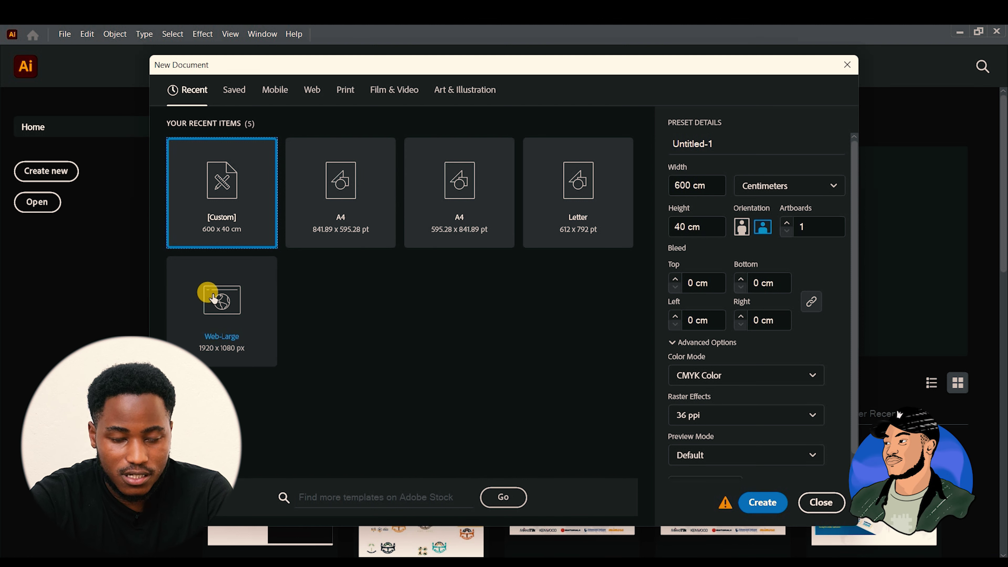
Create a 1080 px wide document from the Web-Large preset with High (300 ppi) raster effects.
{"action": "left_click", "coordinate": [214, 298]}
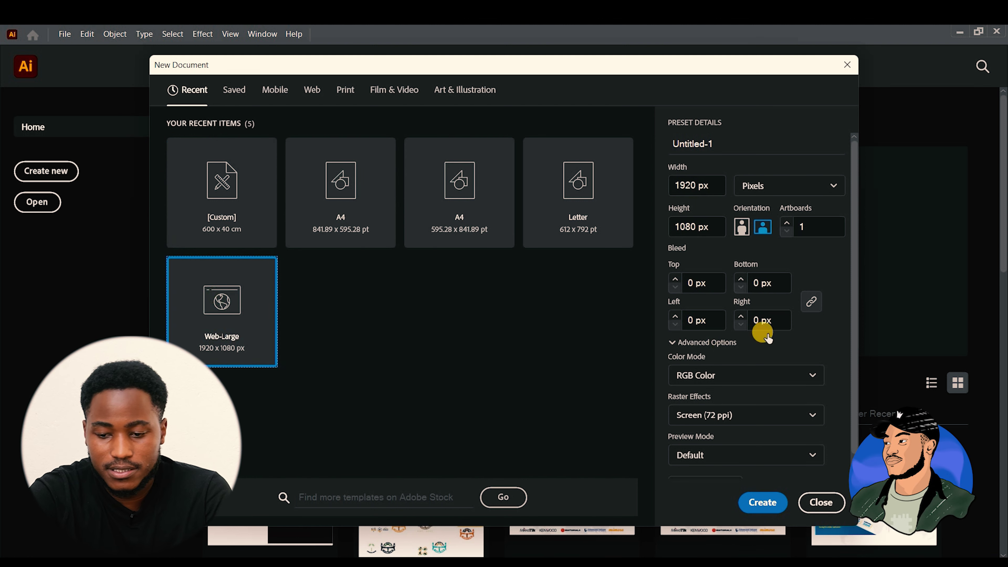
{"action": "double_click", "coordinate": [692, 185]}
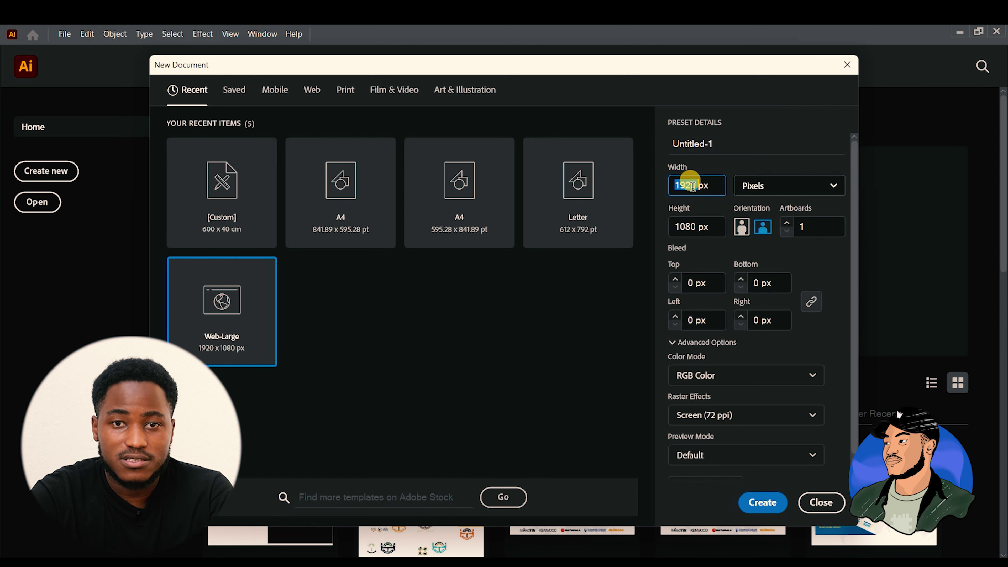
{"action": "type", "text": "1080"}
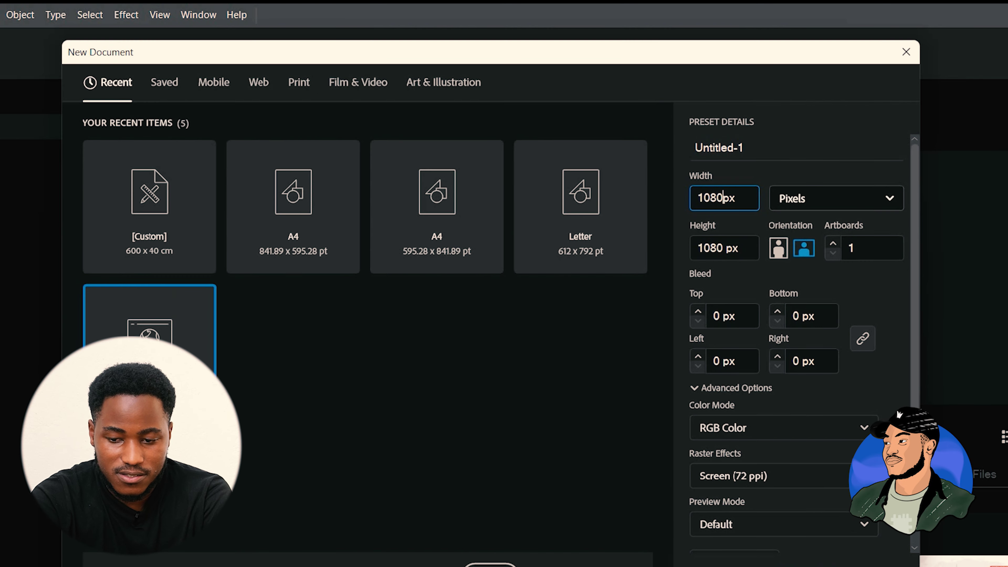
{"action": "left_click", "coordinate": [795, 467]}
{"action": "left_click", "coordinate": [783, 511]}
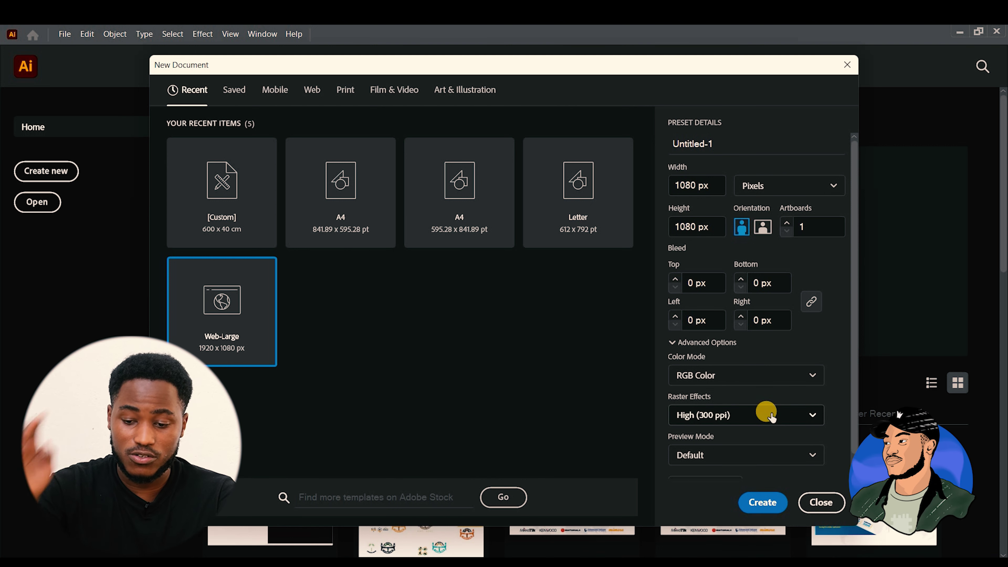
{"action": "left_click", "coordinate": [772, 503]}
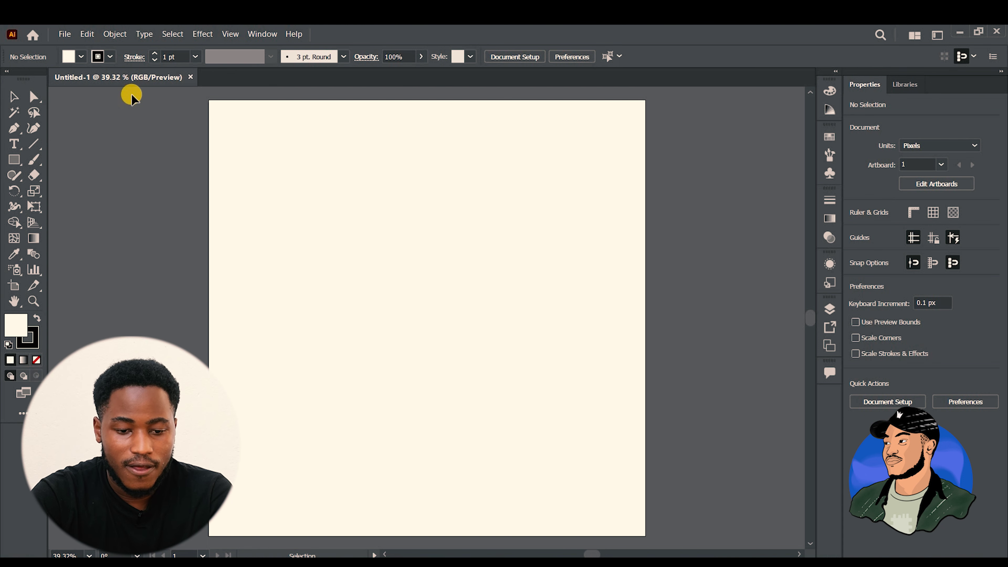
{"action": "left_click_drag", "start_coordinate": [114, 81], "coordinate": [158, 63]}
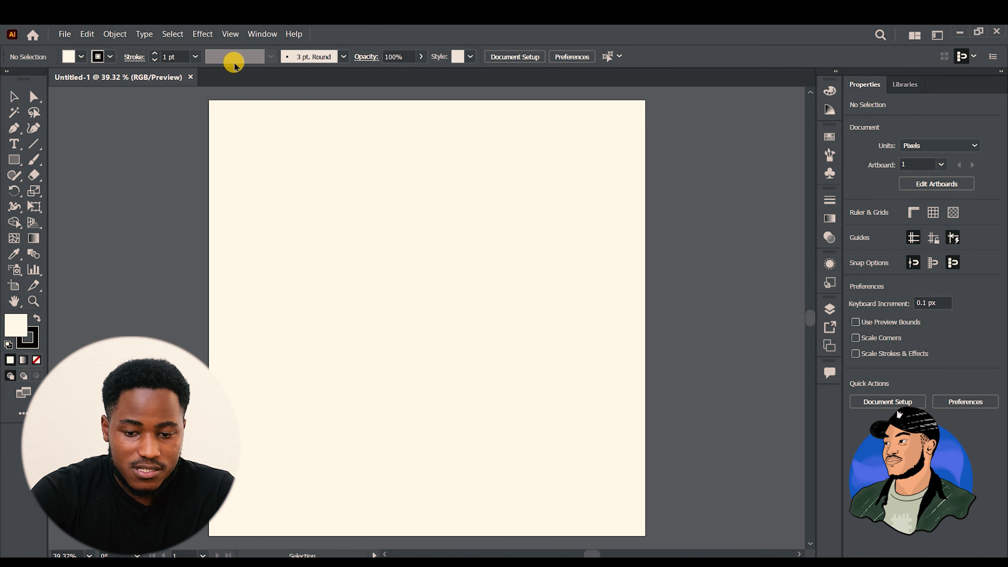
{"action": "left_click", "coordinate": [262, 34]}
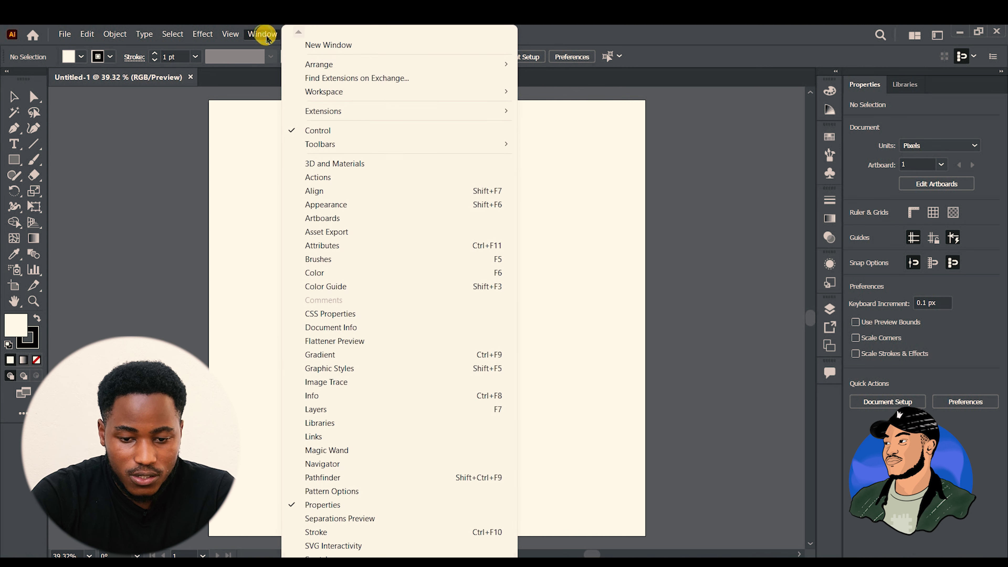
{"action": "left_click", "coordinate": [318, 130]}
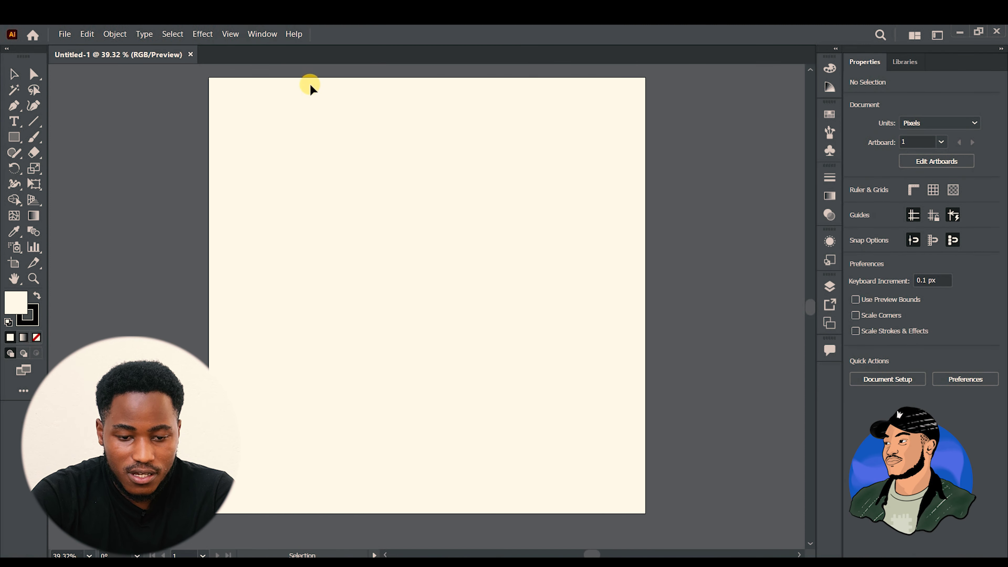
{"action": "left_click", "coordinate": [268, 41]}
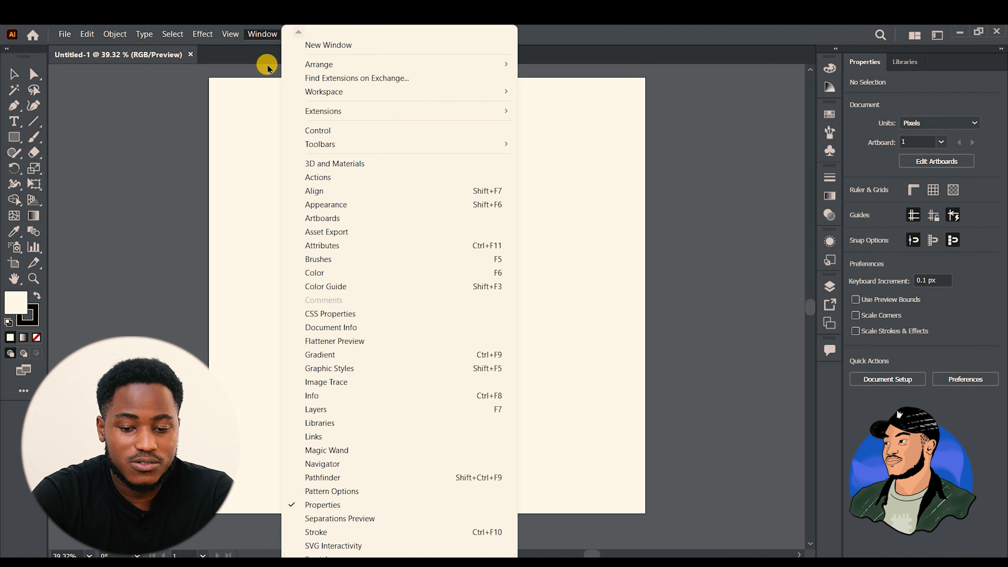
{"action": "left_click", "coordinate": [263, 34]}
{"action": "left_click", "coordinate": [263, 34]}
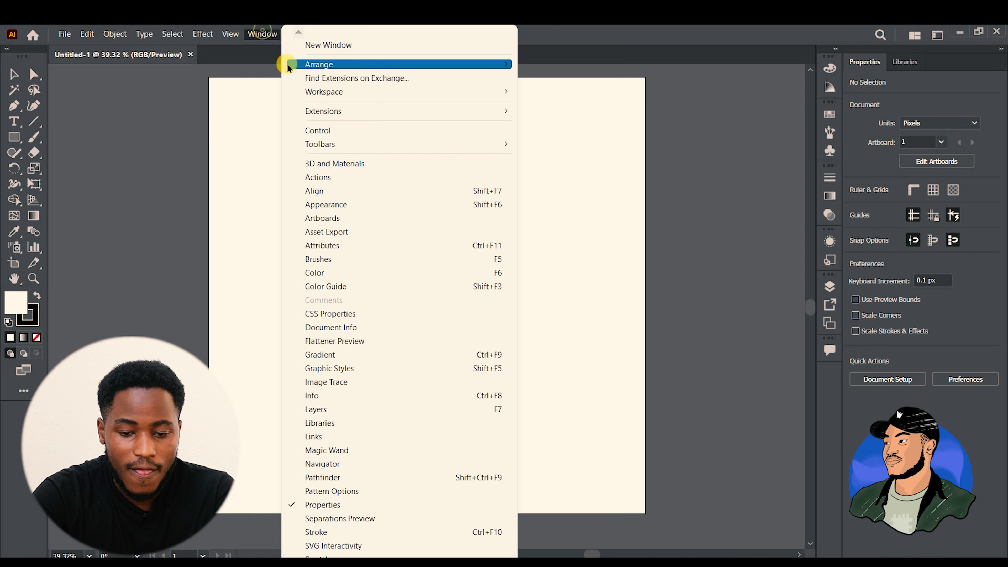
{"action": "left_click", "coordinate": [306, 130]}
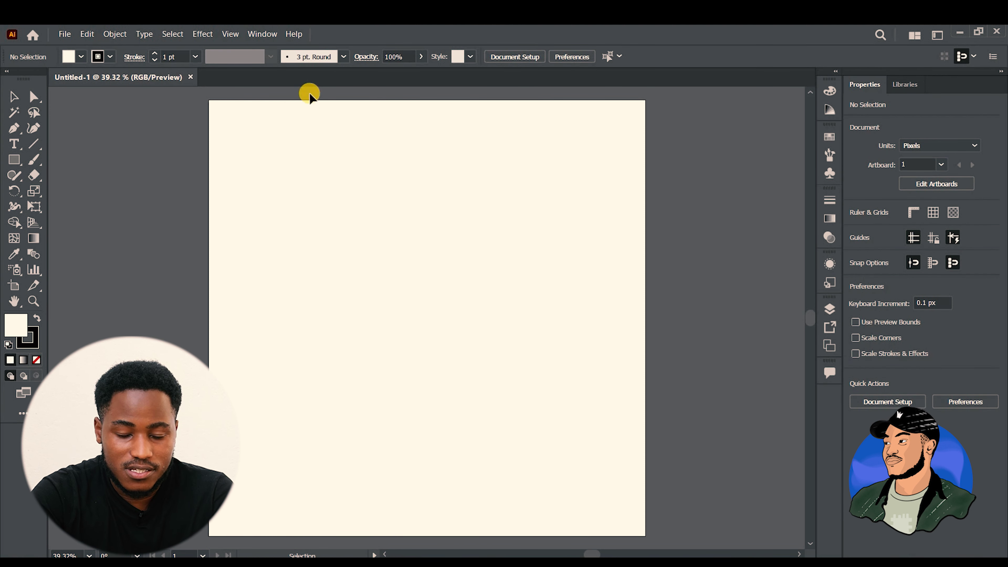
Show and hide the Fill colour swatches in the Control bar.
{"action": "left_click", "coordinate": [81, 58]}
{"action": "left_click", "coordinate": [81, 58]}
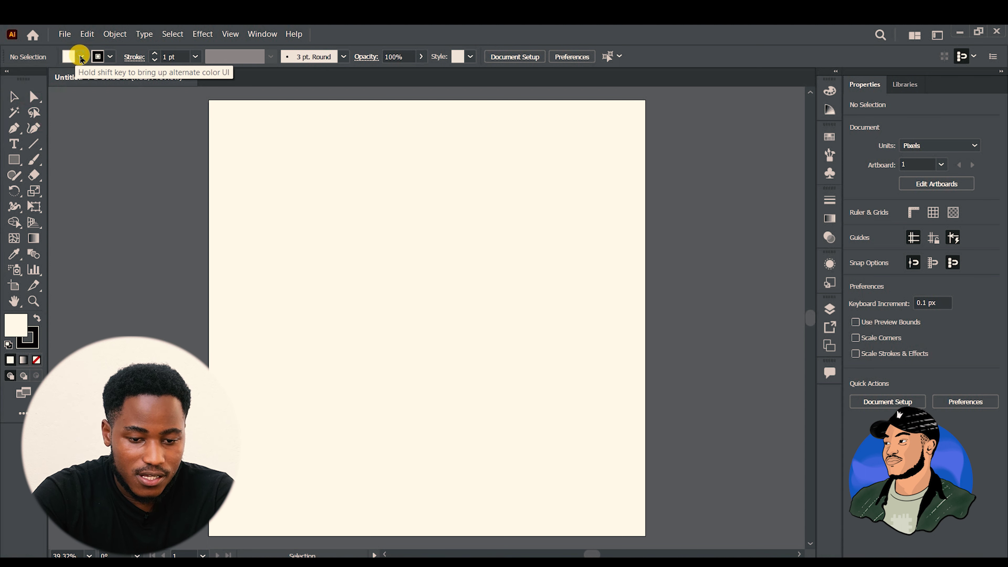
{"action": "left_click", "coordinate": [80, 58]}
{"action": "left_click", "coordinate": [81, 58]}
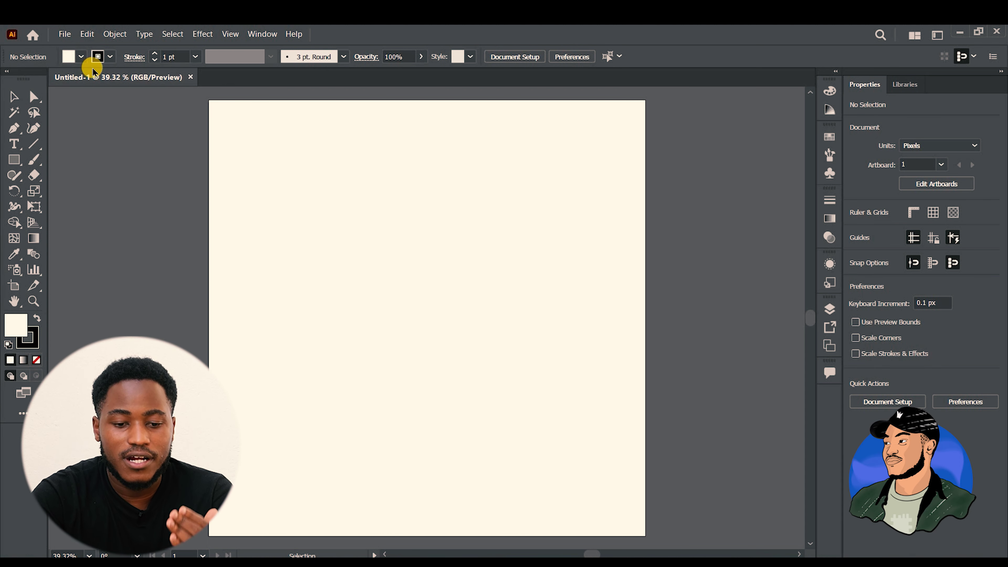
Set the stroke weight to 2 pt and glance at the brush definitions list.
{"action": "left_click", "coordinate": [154, 54]}
{"action": "left_click", "coordinate": [154, 54]}
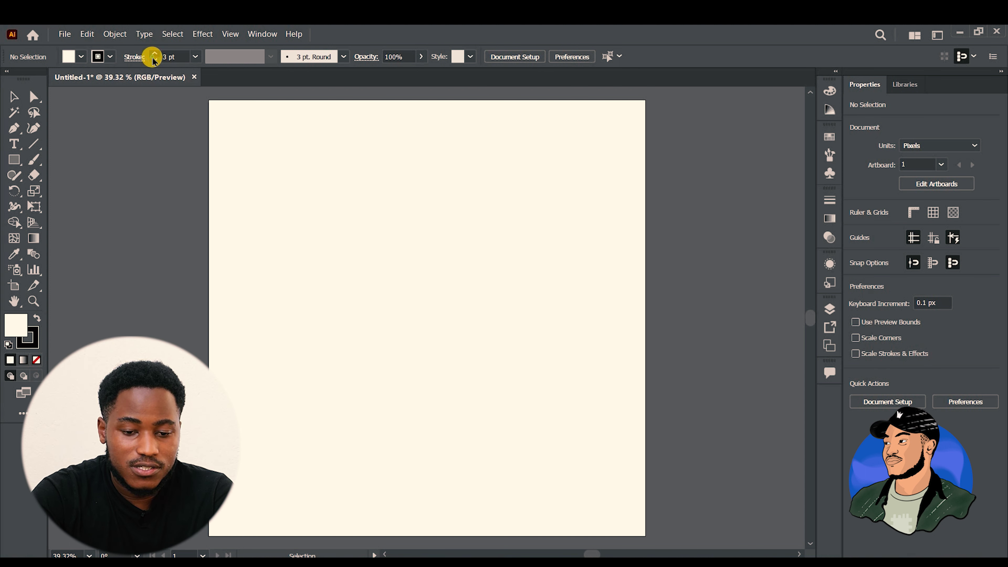
{"action": "left_click", "coordinate": [154, 60]}
{"action": "left_click", "coordinate": [154, 59]}
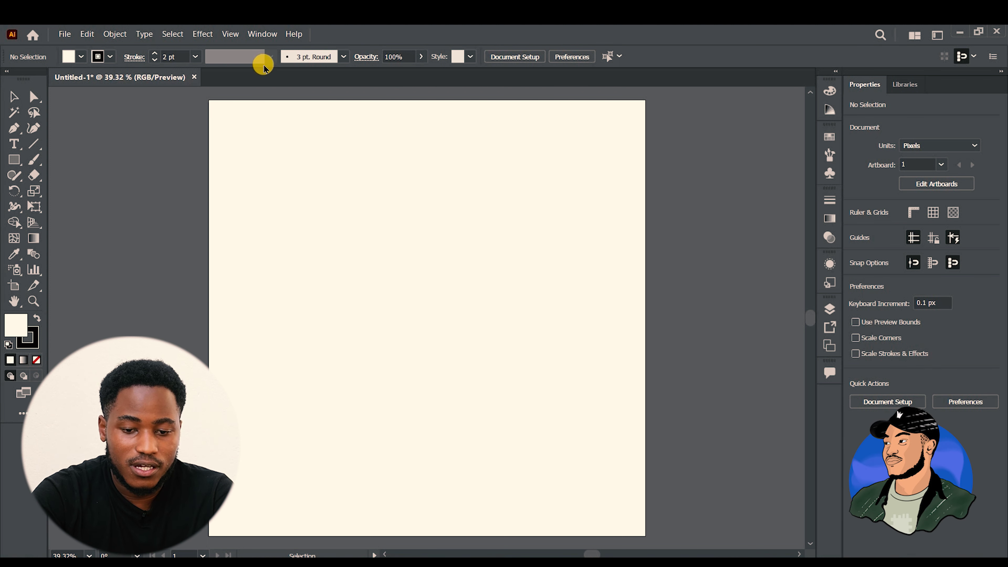
{"action": "left_click", "coordinate": [343, 55]}
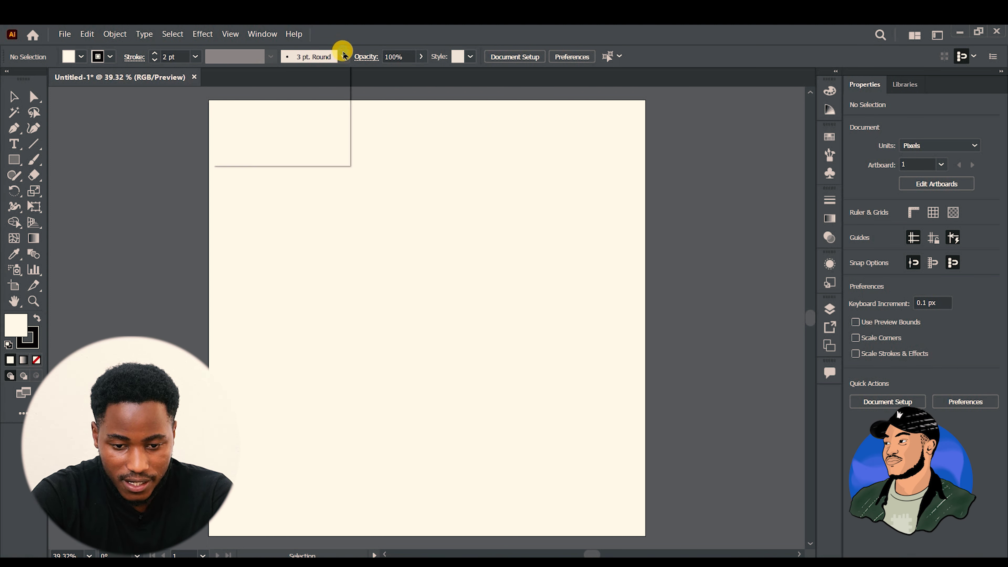
{"action": "left_click", "coordinate": [344, 56]}
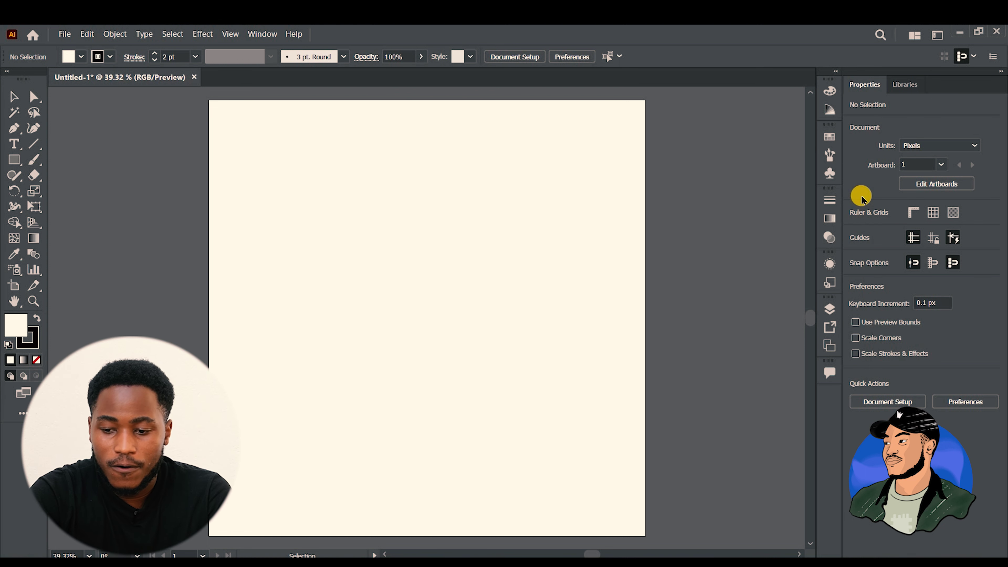
Switch between the Libraries, Properties and Color panels, ending on Libraries.
{"action": "left_click", "coordinate": [903, 85]}
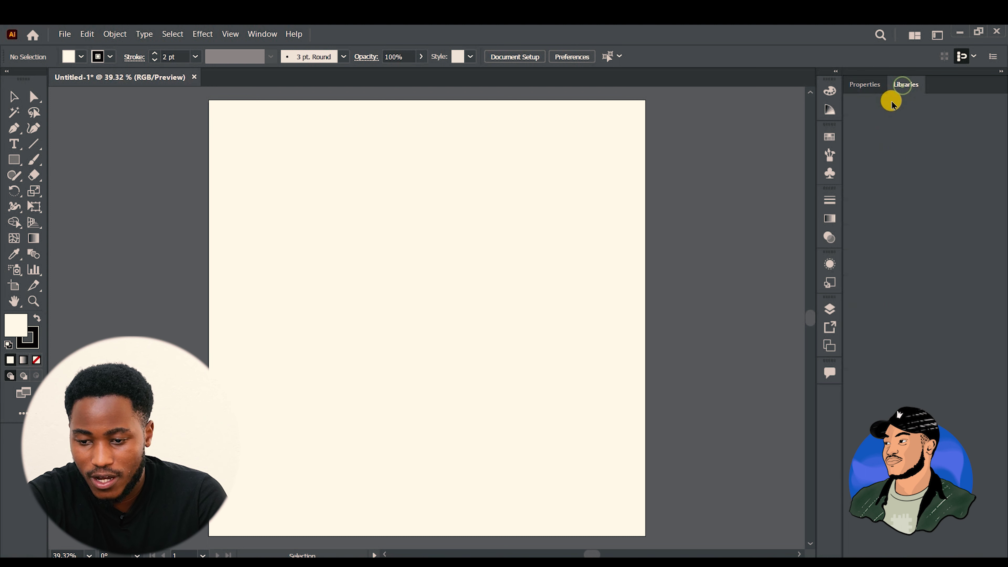
{"action": "left_click", "coordinate": [866, 90]}
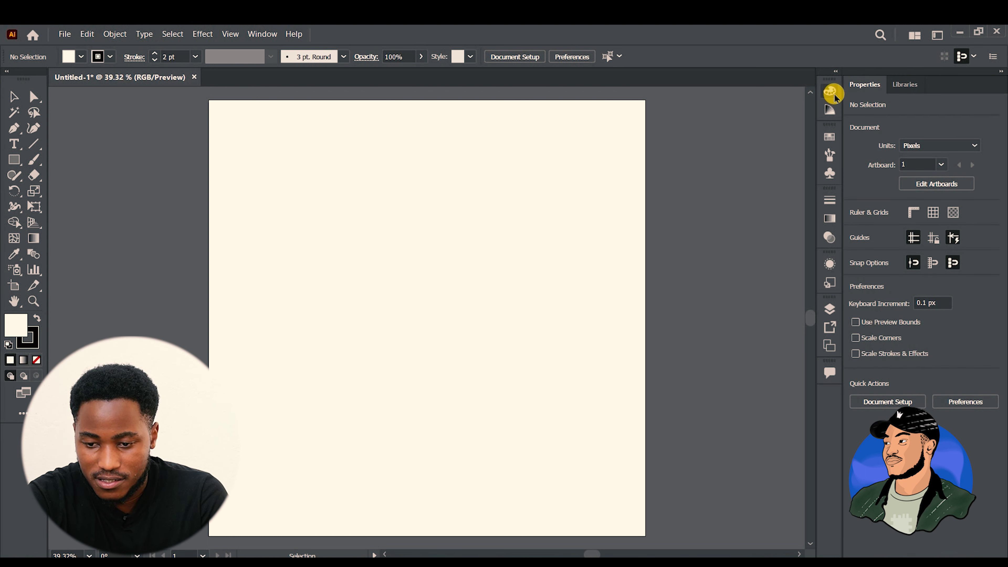
{"action": "left_click", "coordinate": [834, 97]}
{"action": "left_click", "coordinate": [905, 84]}
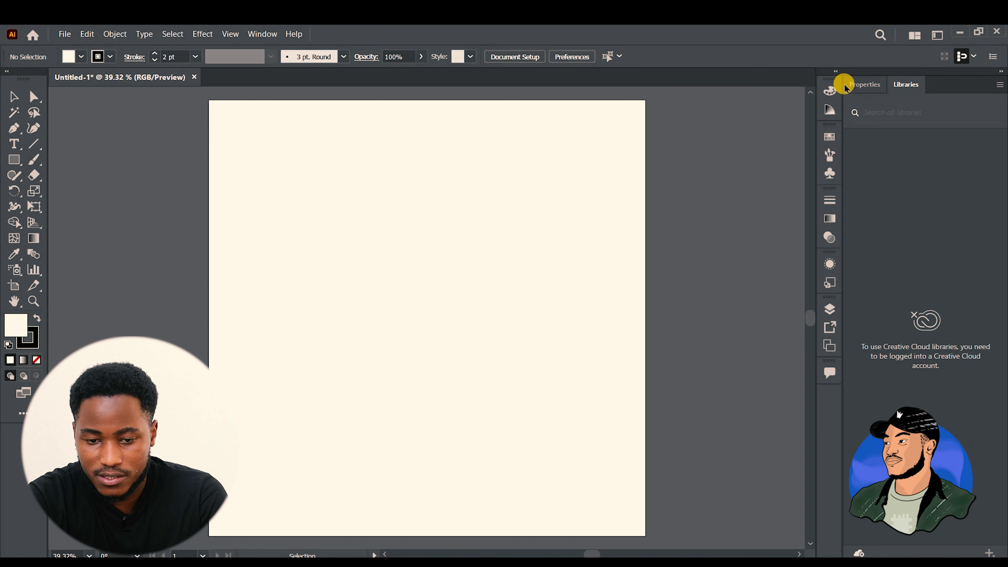